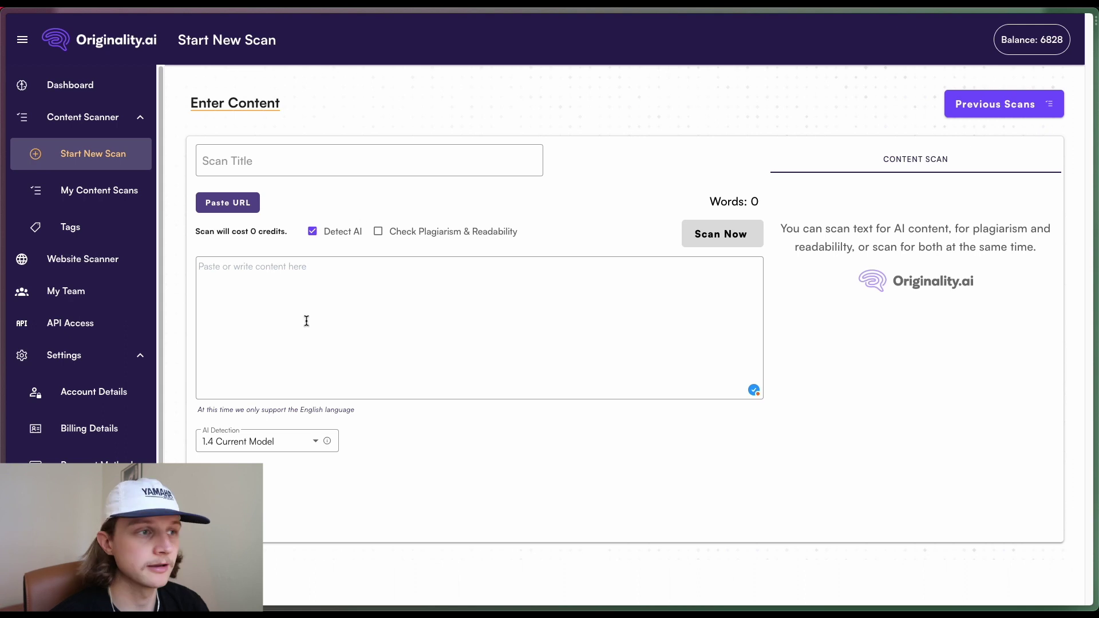
- Paste the 593-word Originality.AI article into the content box and run the AI detection scan
{"action": "left_click", "coordinate": [322, 311]}
{"action": "key", "text": "ctrl+v"}
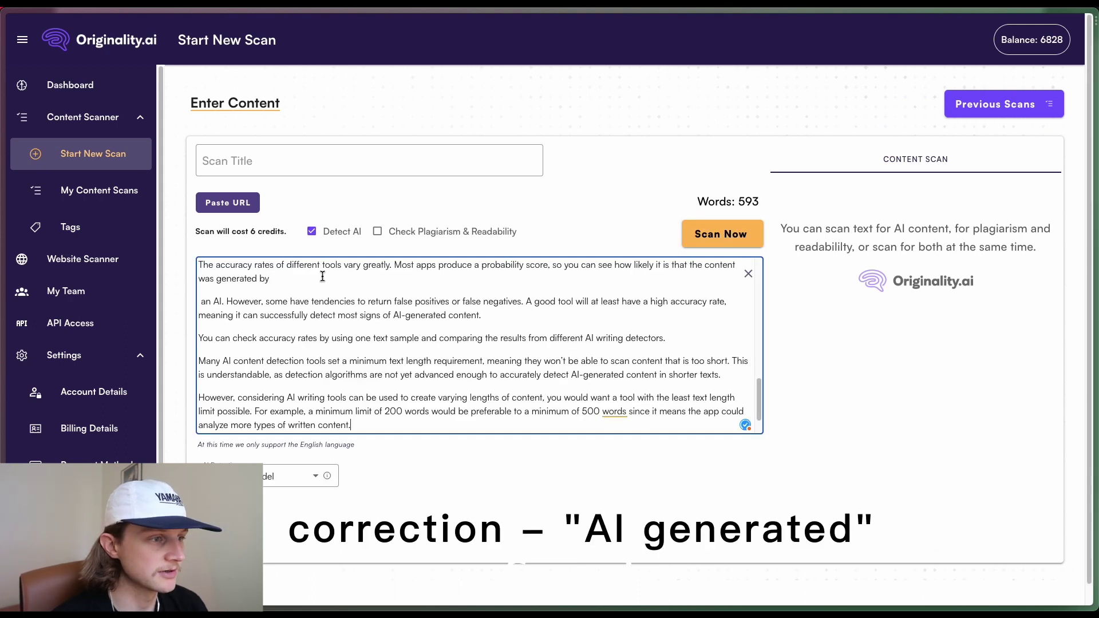
{"action": "scroll", "coordinate": [479, 379], "scroll_direction": "up", "scroll_amount": 10}
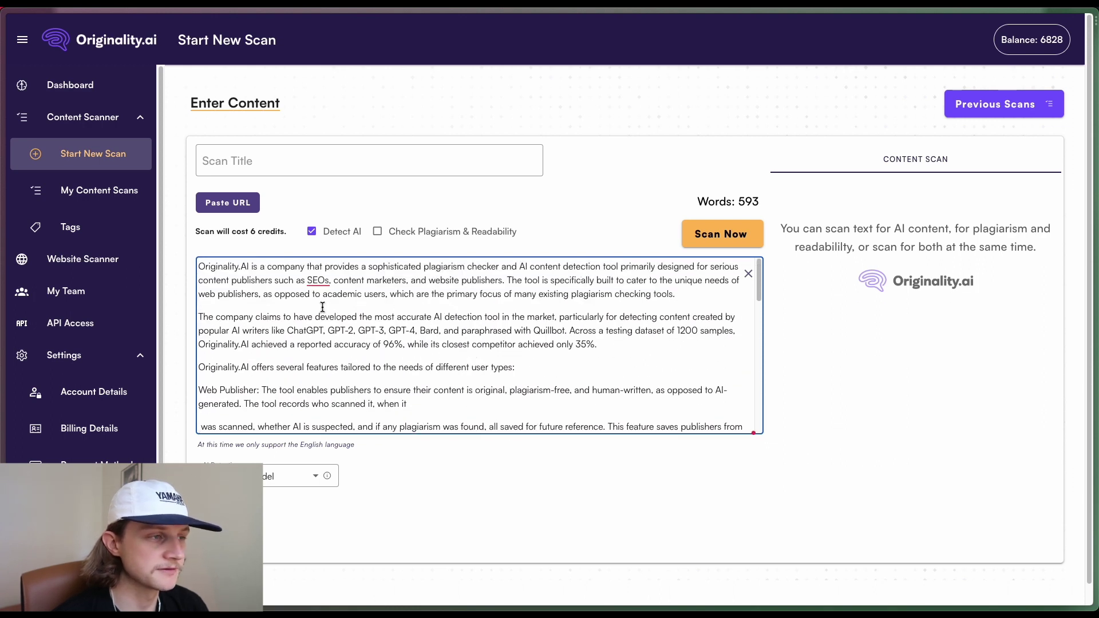
{"action": "scroll", "coordinate": [267, 304], "scroll_direction": "down", "scroll_amount": 10}
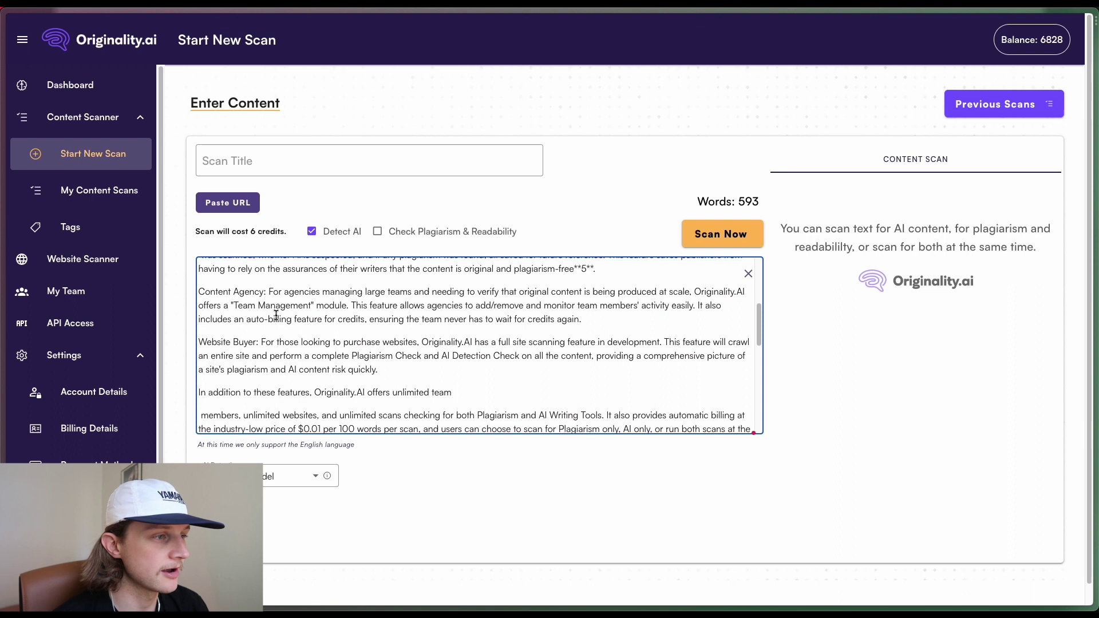
{"action": "scroll", "coordinate": [236, 388], "scroll_direction": "down", "scroll_amount": 5}
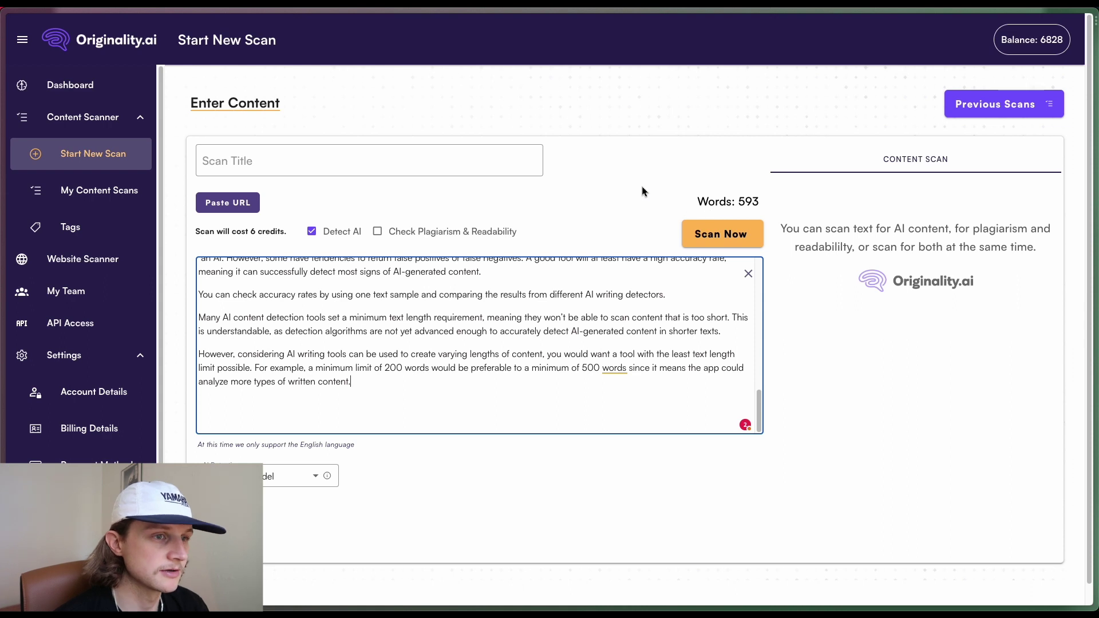
{"action": "left_click", "coordinate": [712, 240]}
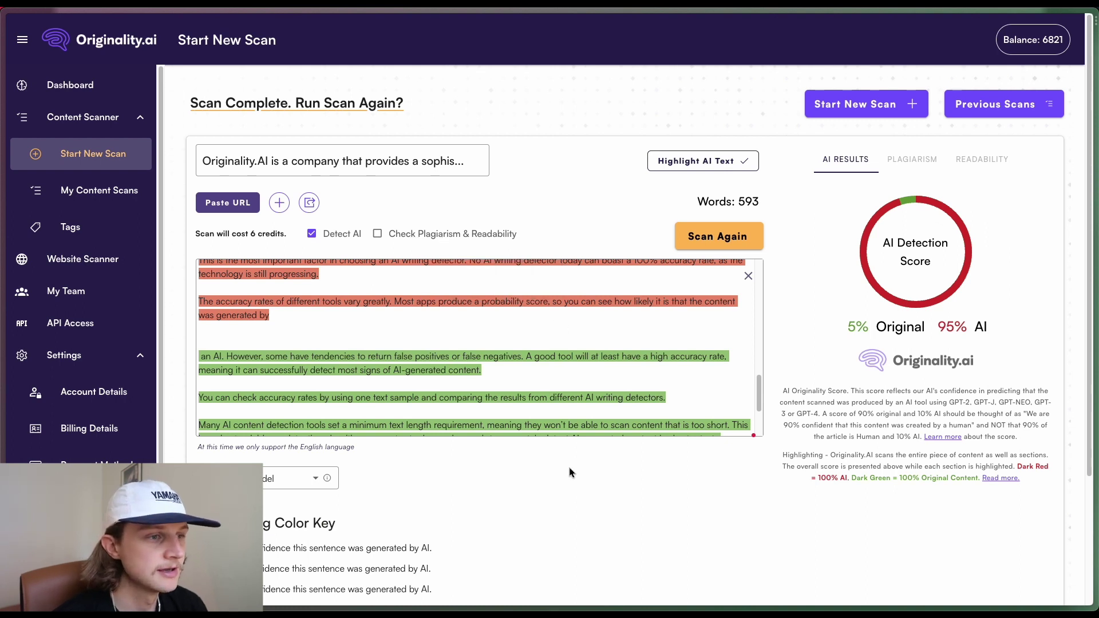
- Review the 95% AI / 5% Original result and check the AI probability of highlighted sections
{"action": "scroll", "coordinate": [731, 393], "scroll_direction": "up", "scroll_amount": 5}
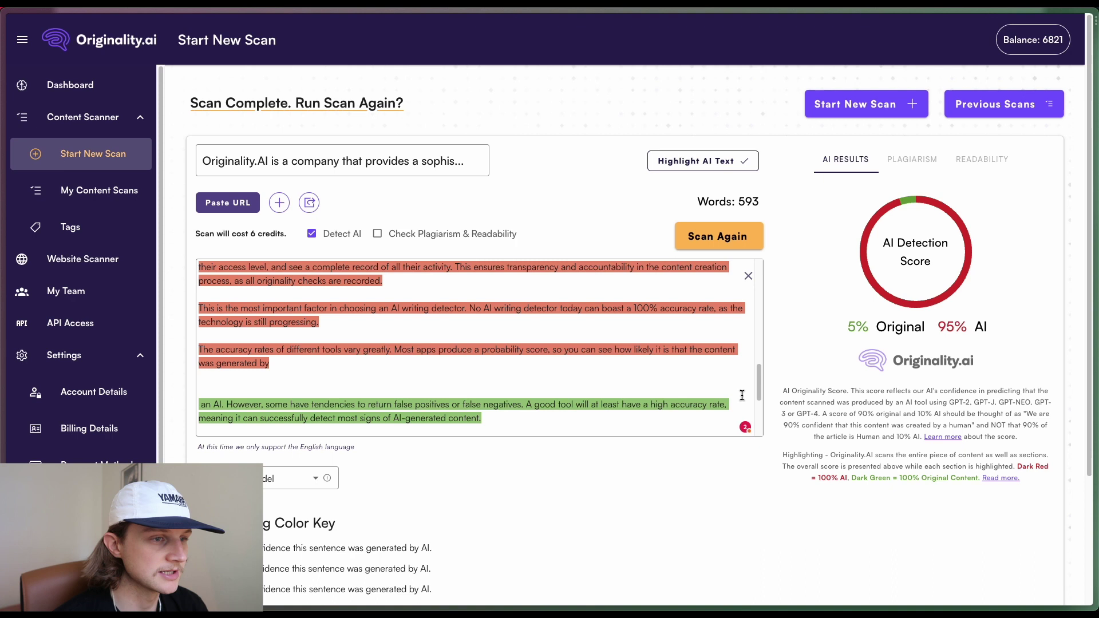
{"action": "mouse_move", "coordinate": [569, 310]}
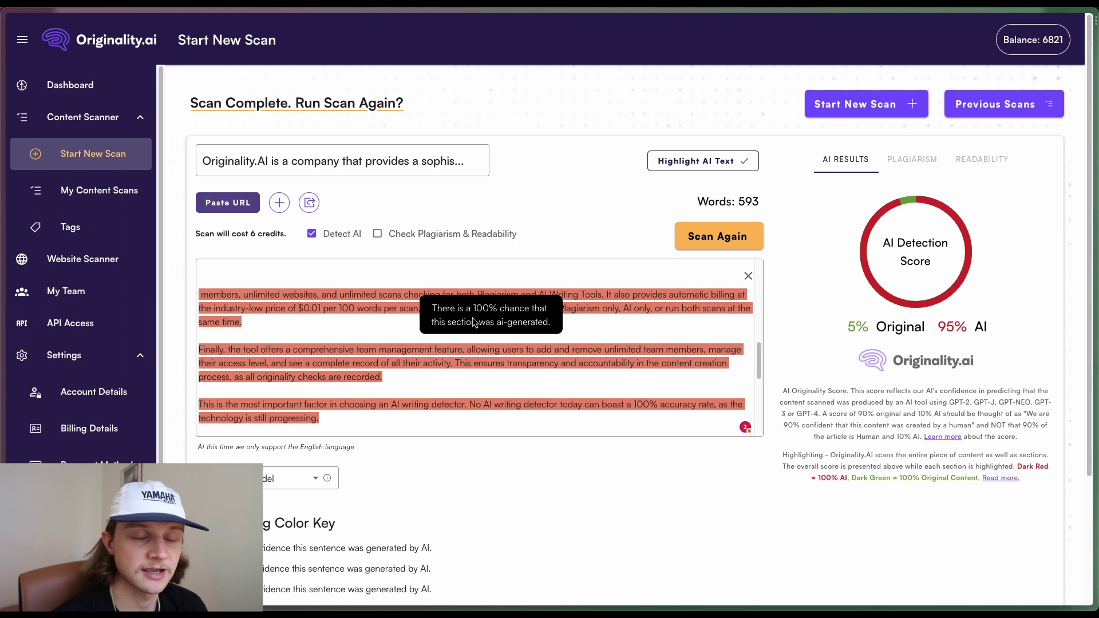
{"action": "scroll", "coordinate": [704, 328], "scroll_direction": "down", "scroll_amount": 3}
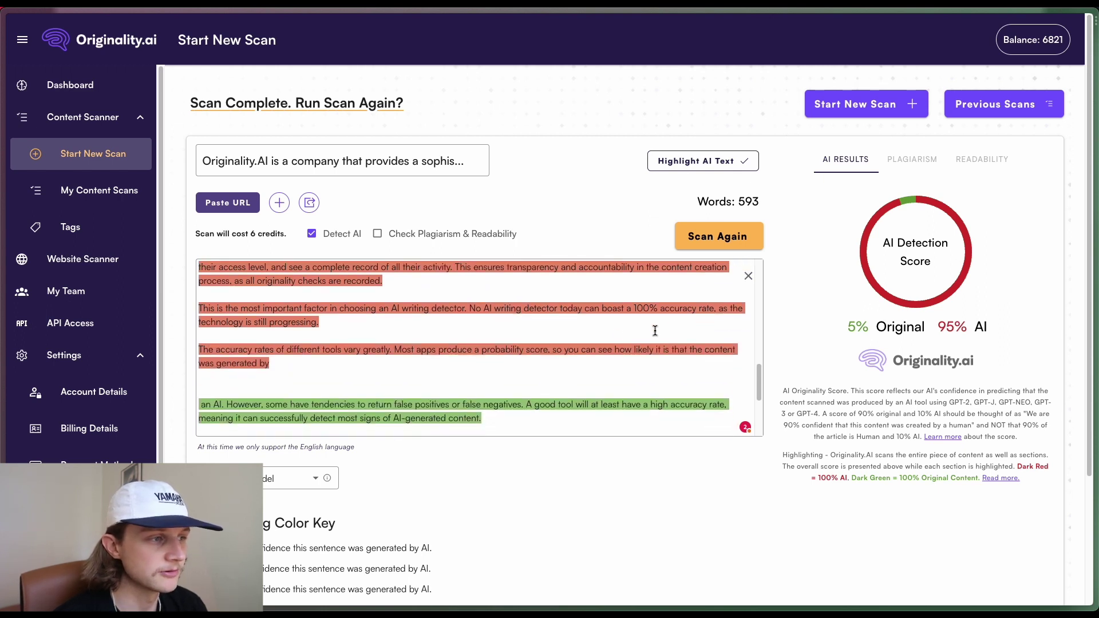
{"action": "scroll", "coordinate": [630, 332], "scroll_direction": "down", "scroll_amount": 3}
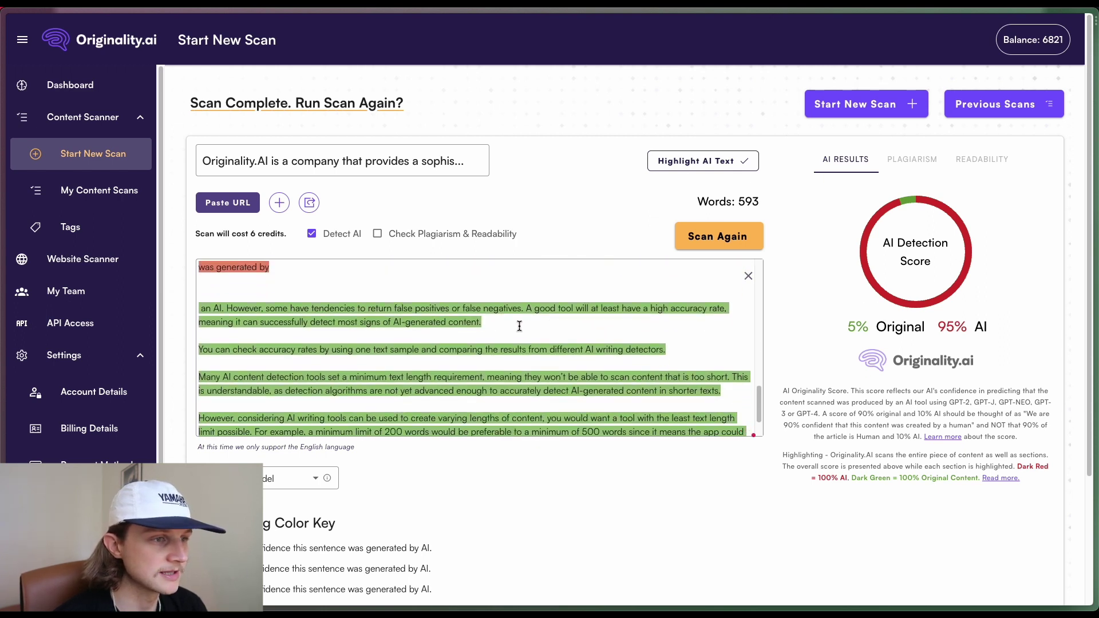
{"action": "mouse_move", "coordinate": [517, 317]}
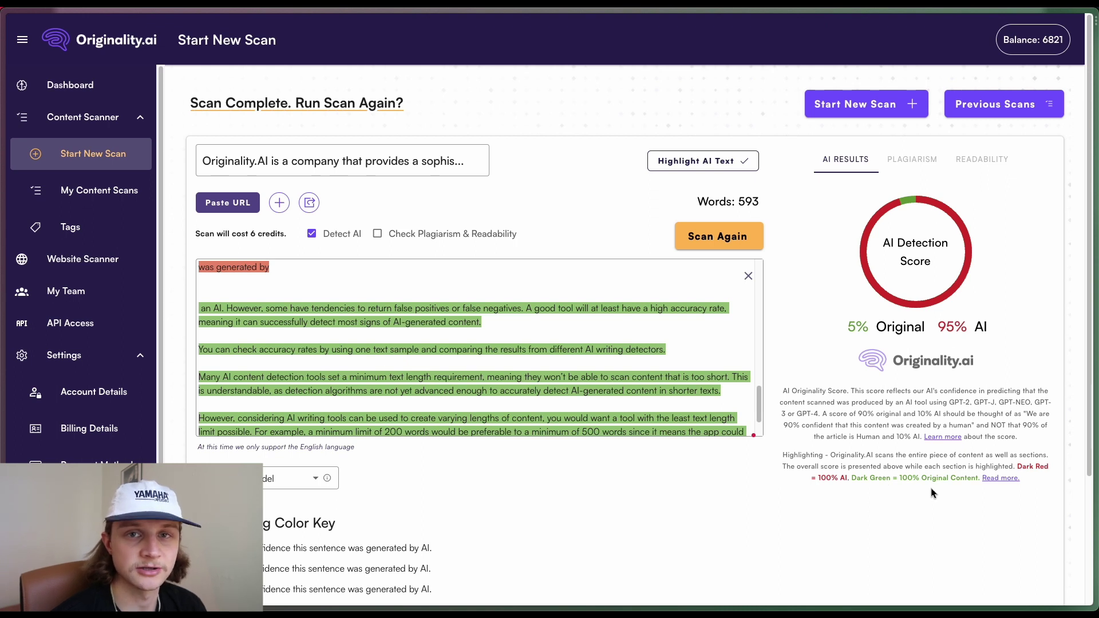
{"action": "scroll", "coordinate": [655, 521], "scroll_direction": "down", "scroll_amount": 3}
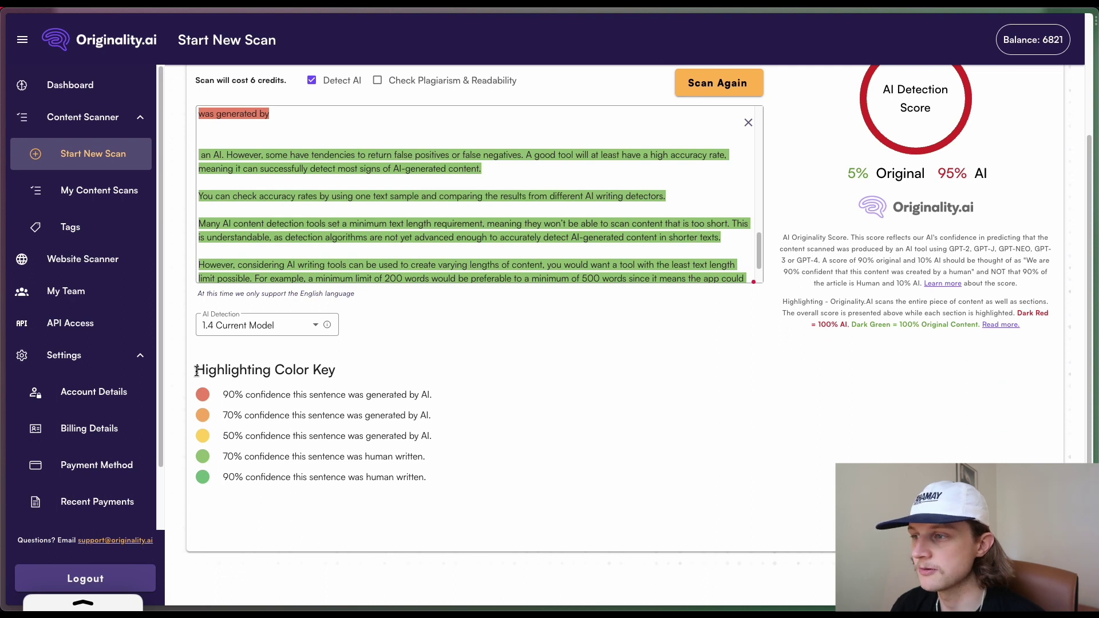
{"action": "left_click_drag", "start_coordinate": [195, 371], "coordinate": [344, 374]}
{"action": "left_click", "coordinate": [412, 410]}
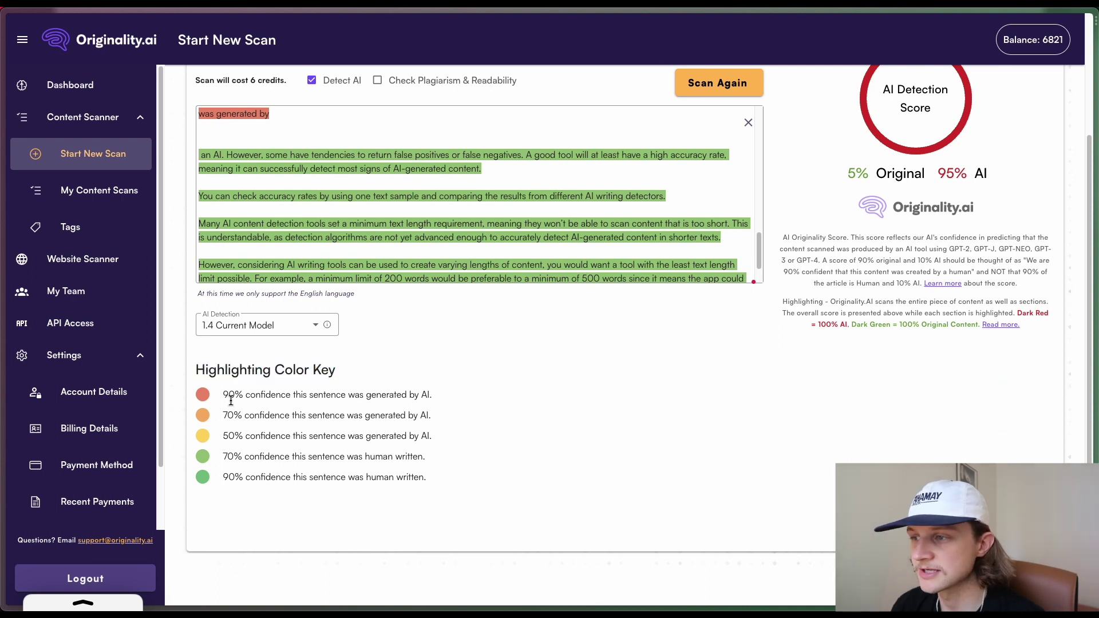
{"action": "scroll", "coordinate": [768, 420], "scroll_direction": "up", "scroll_amount": 1}
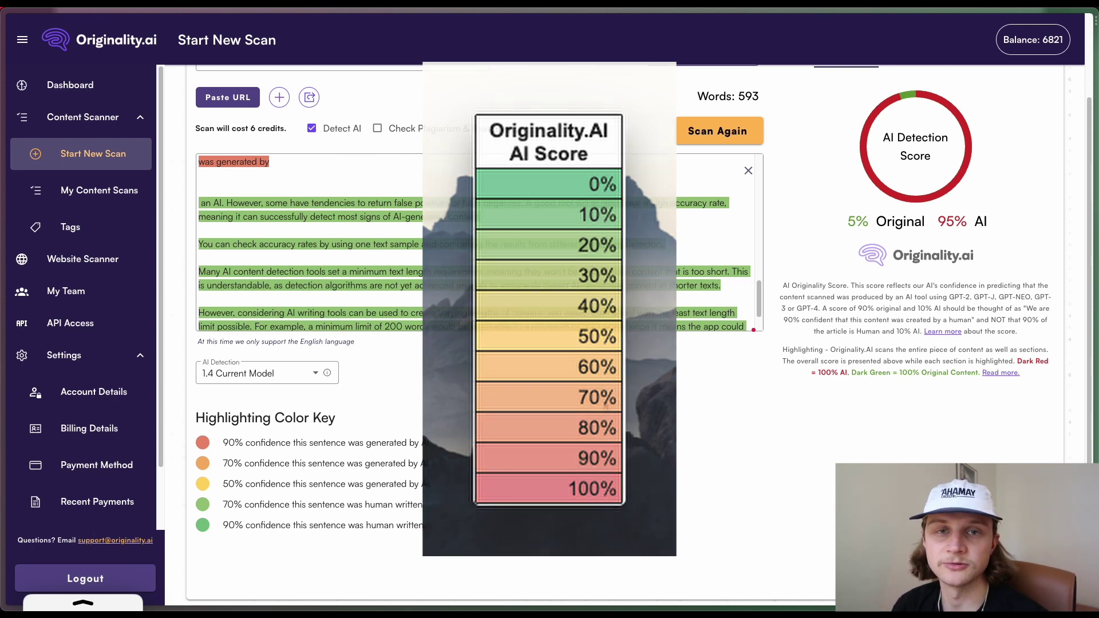
{"action": "scroll", "coordinate": [801, 466], "scroll_direction": "up", "scroll_amount": 2}
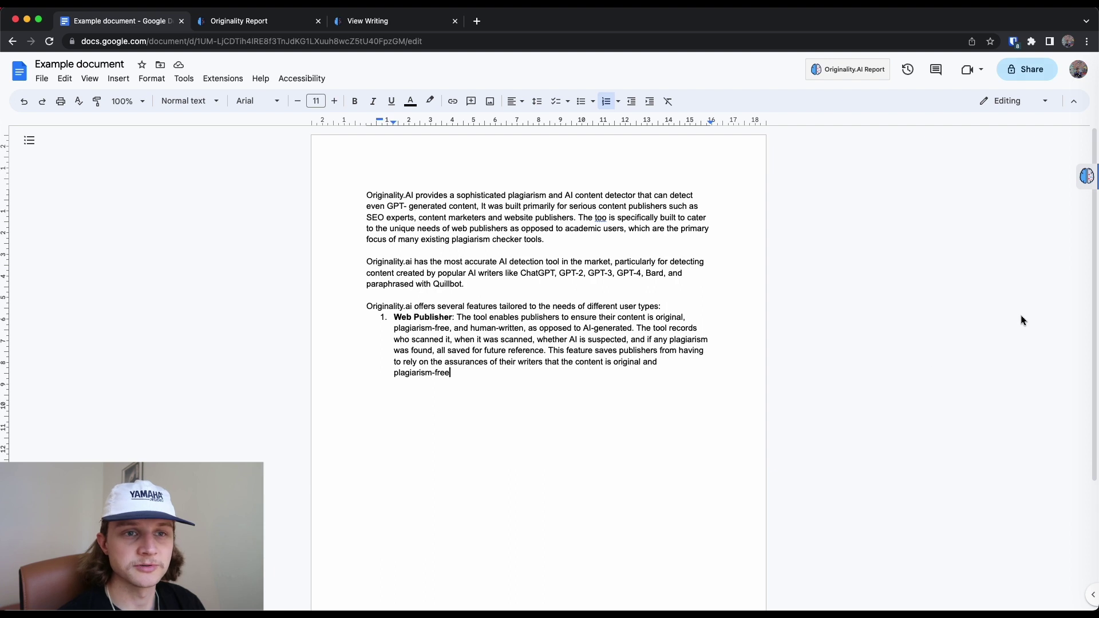
- Toggle the Originality.AI side panel, then show the report options with AI Score 93, Human Score 7
{"action": "left_click", "coordinate": [1083, 188]}
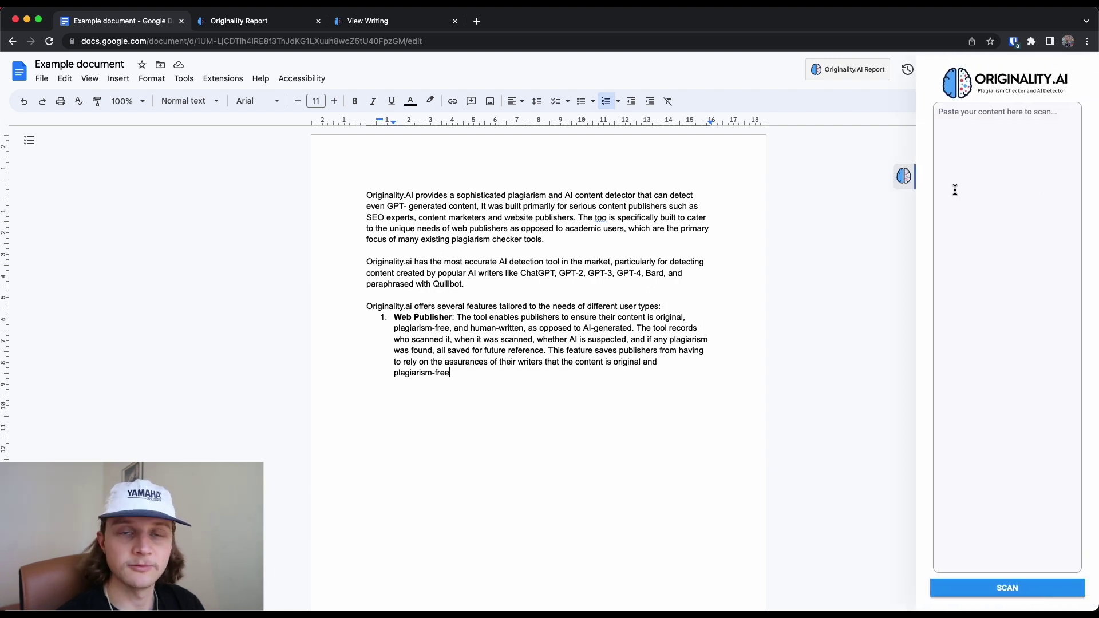
{"action": "left_click", "coordinate": [910, 185]}
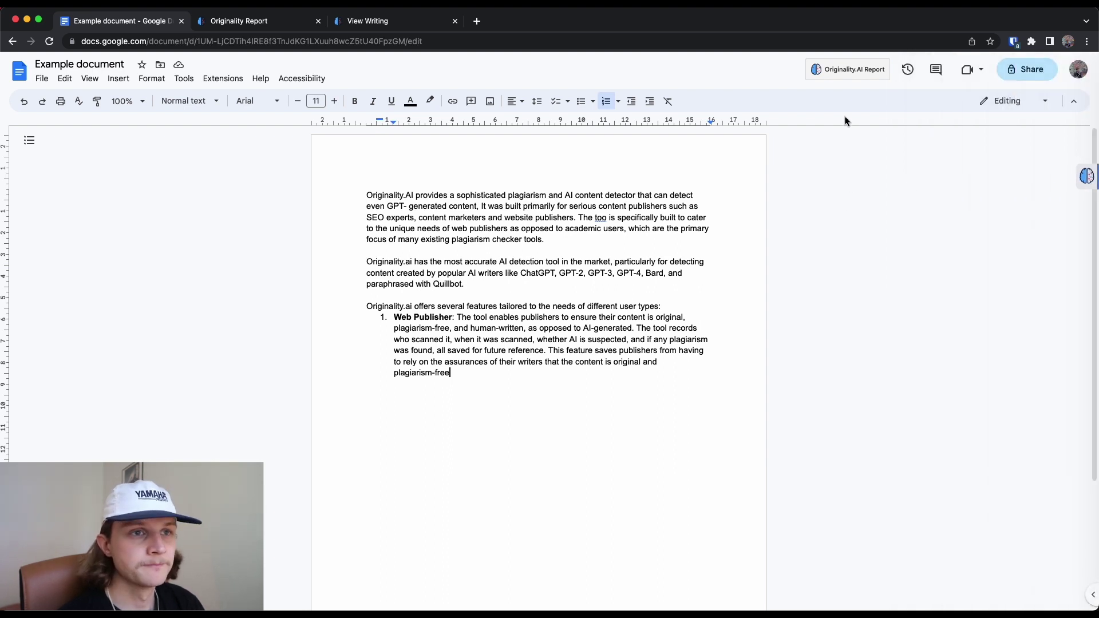
{"action": "left_click", "coordinate": [850, 79]}
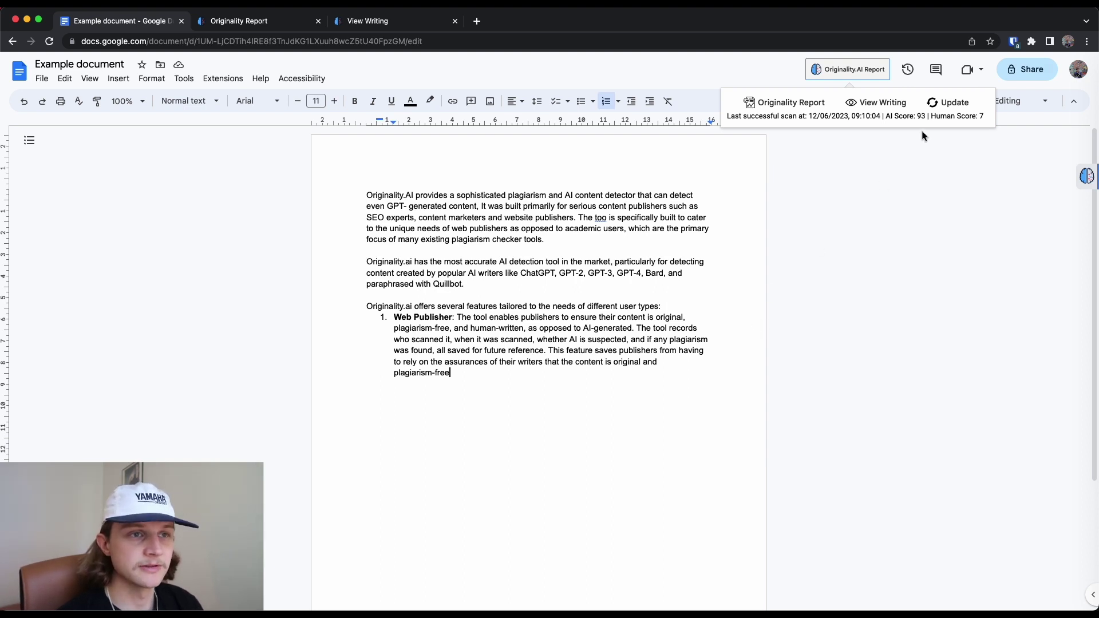
- Refresh the document's revision scan, dismiss the Original 7 / AI 93 result, and open the full report
{"action": "left_click", "coordinate": [954, 103]}
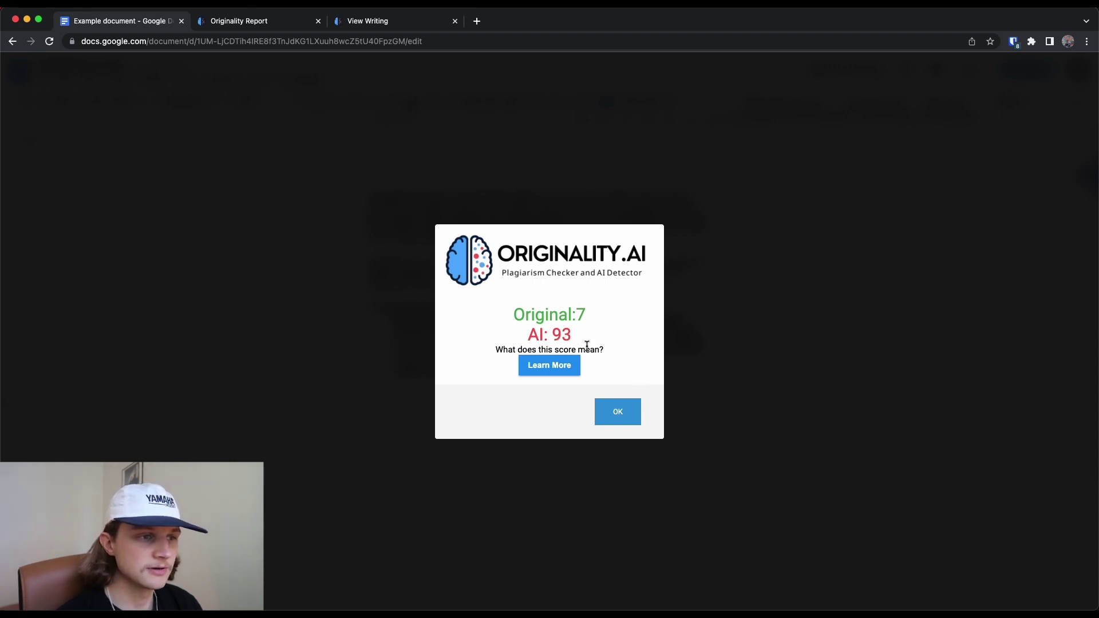
{"action": "left_click_drag", "start_coordinate": [586, 316], "coordinate": [578, 338]}
{"action": "left_click", "coordinate": [608, 365]}
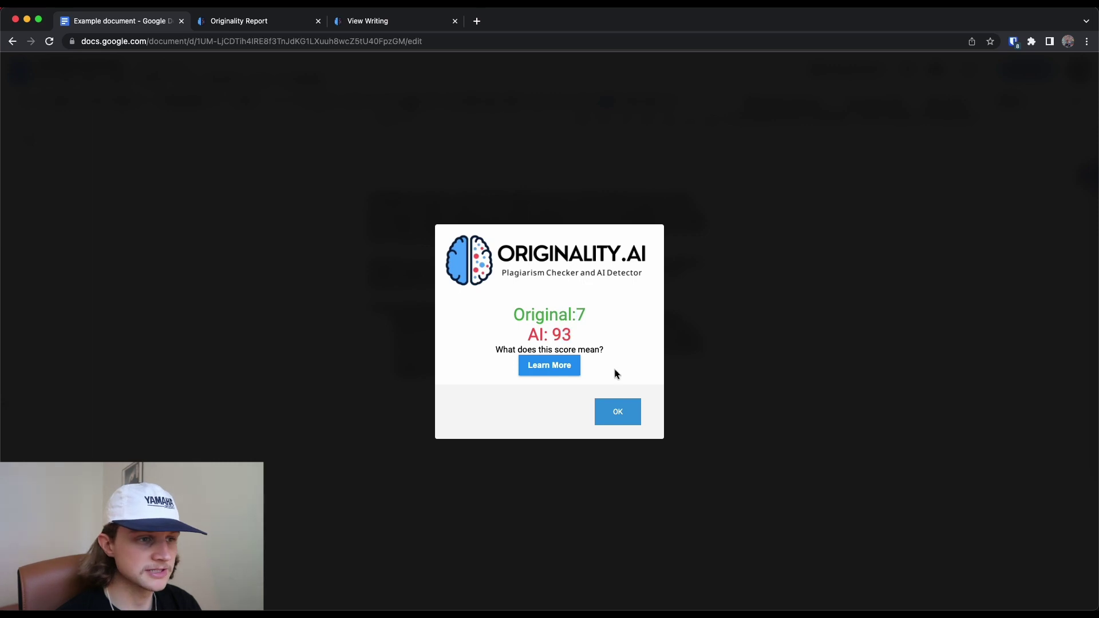
{"action": "left_click", "coordinate": [630, 407]}
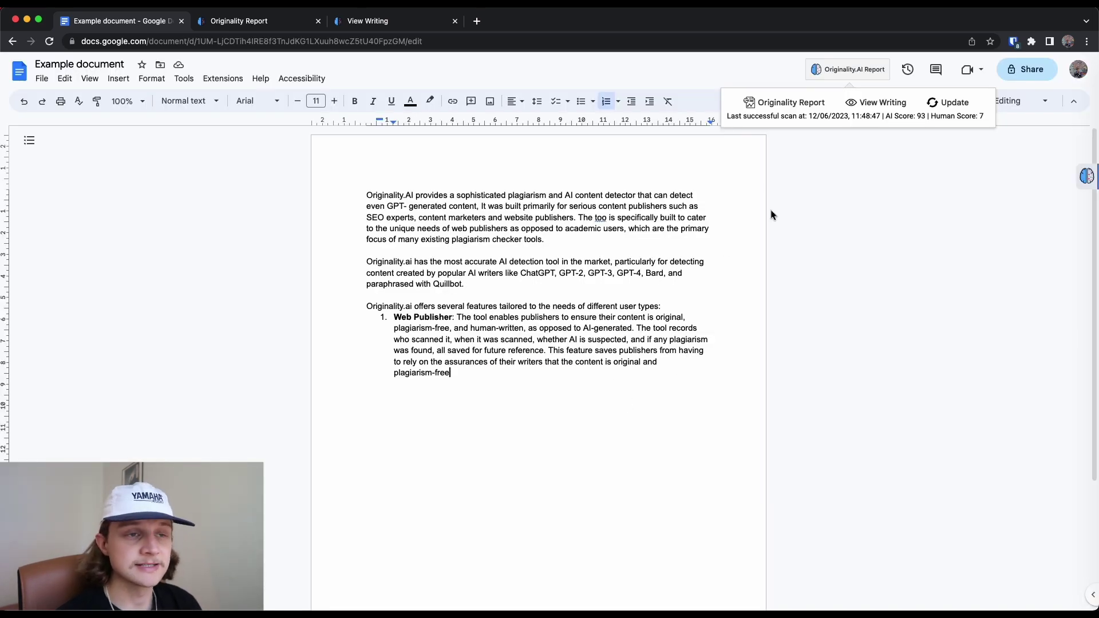
{"action": "left_click", "coordinate": [792, 104]}
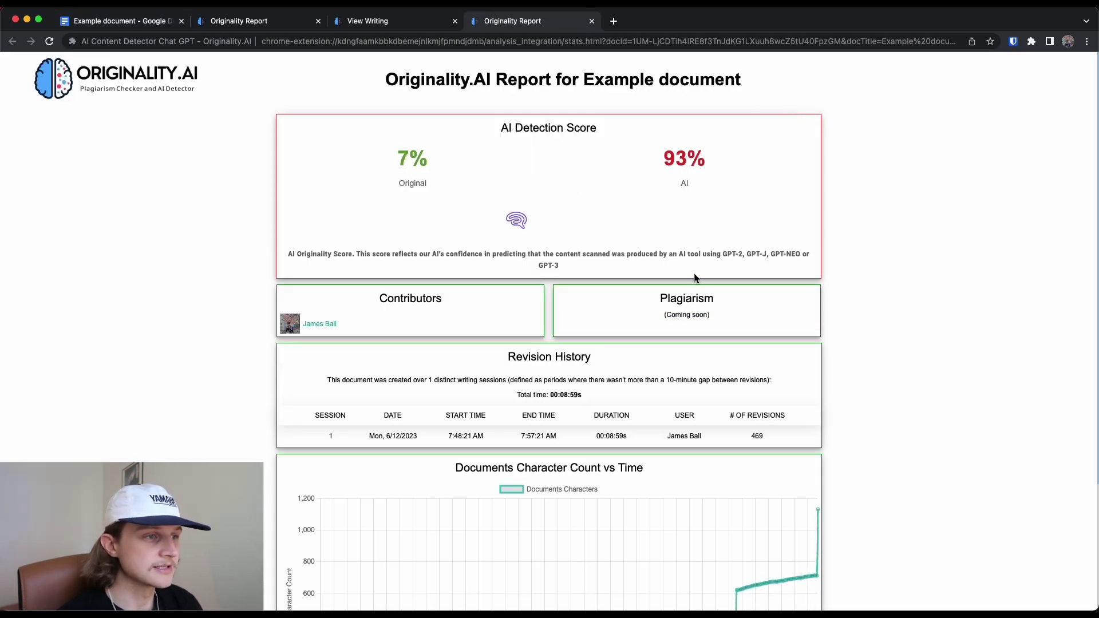
- Scroll through the Example document report: 93% AI, 469 revisions, and the character Count vs Time chart
{"action": "scroll", "coordinate": [696, 279], "scroll_direction": "down", "scroll_amount": 2}
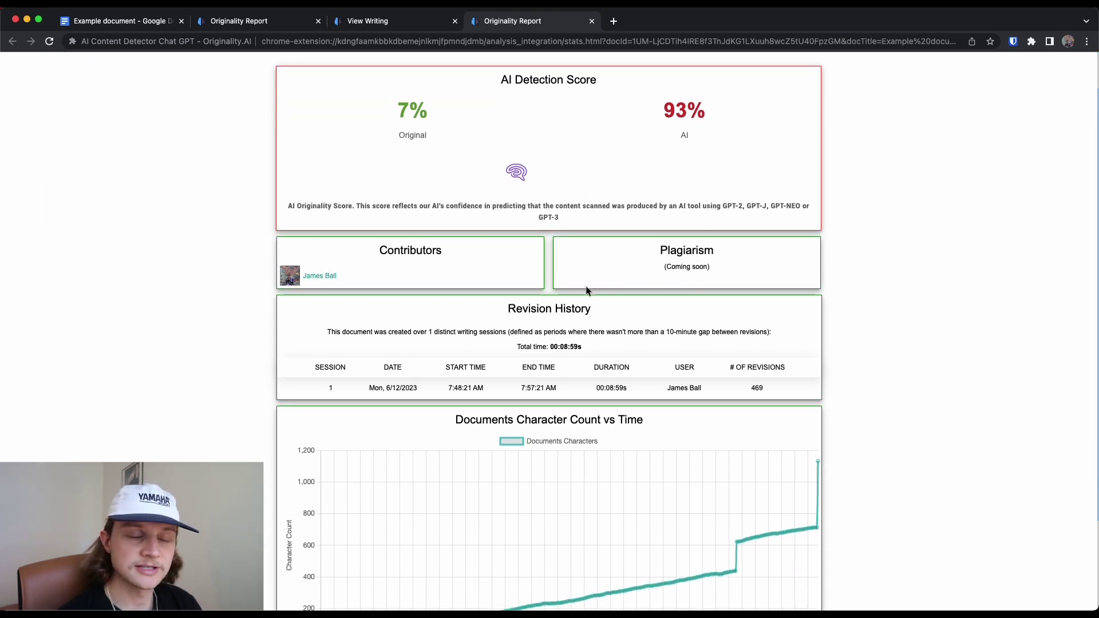
{"action": "scroll", "coordinate": [587, 286], "scroll_direction": "down", "scroll_amount": 2}
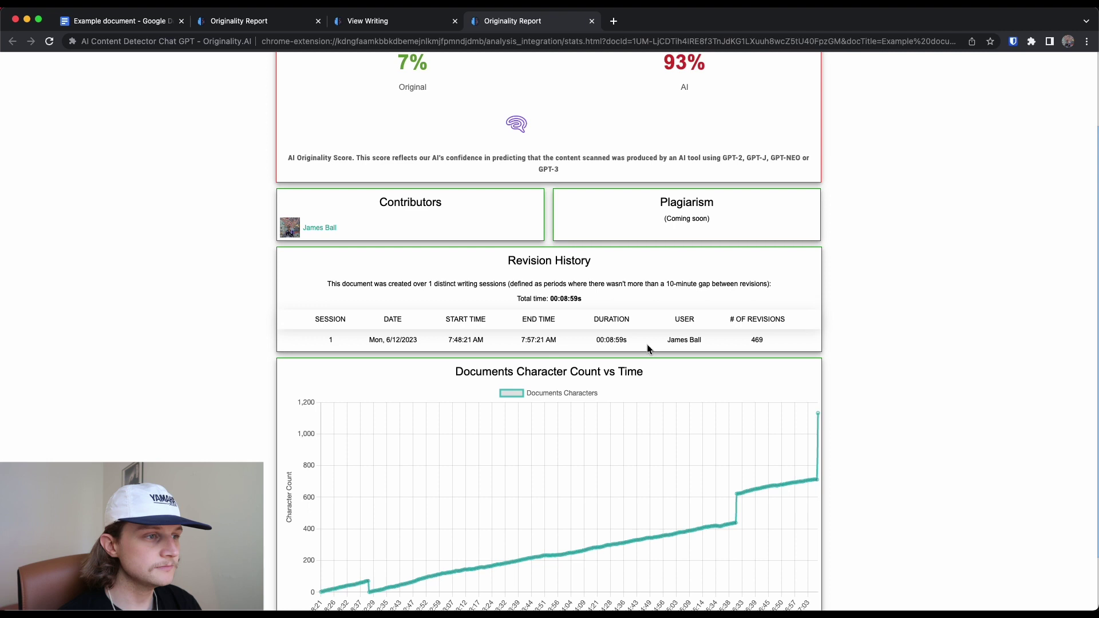
{"action": "scroll", "coordinate": [647, 349], "scroll_direction": "down", "scroll_amount": 3}
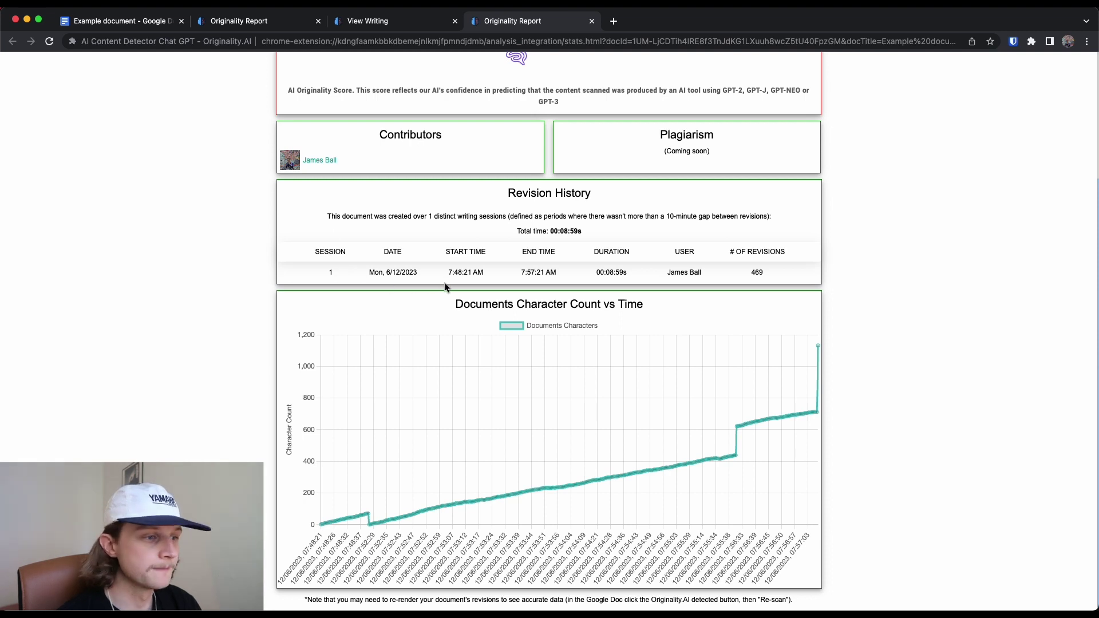
{"action": "left_click_drag", "start_coordinate": [561, 304], "coordinate": [662, 309]}
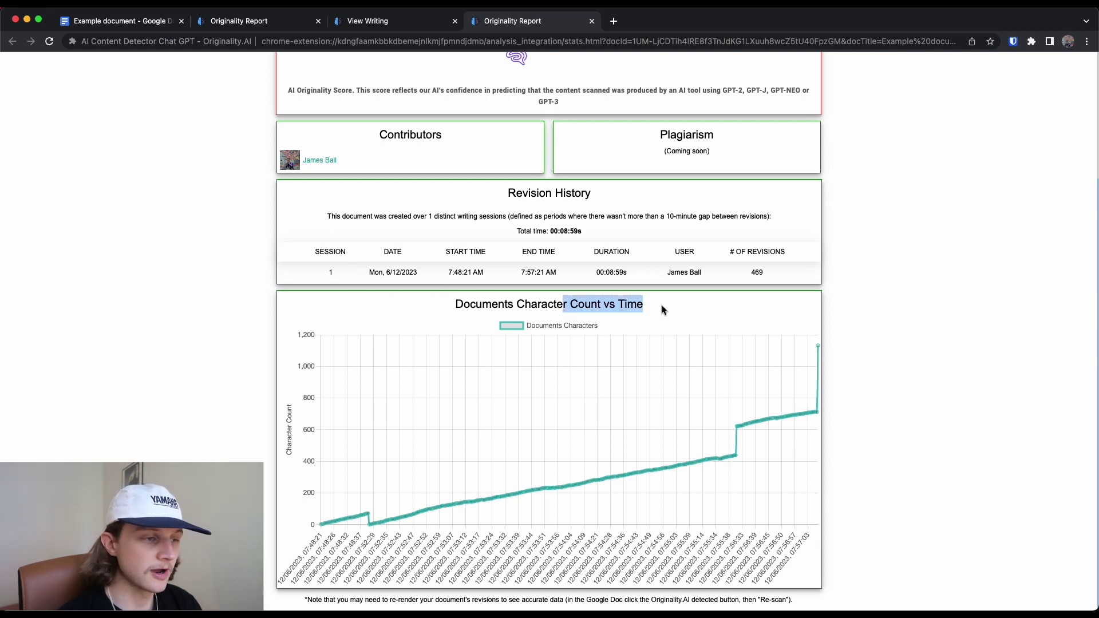
{"action": "left_click", "coordinate": [691, 316]}
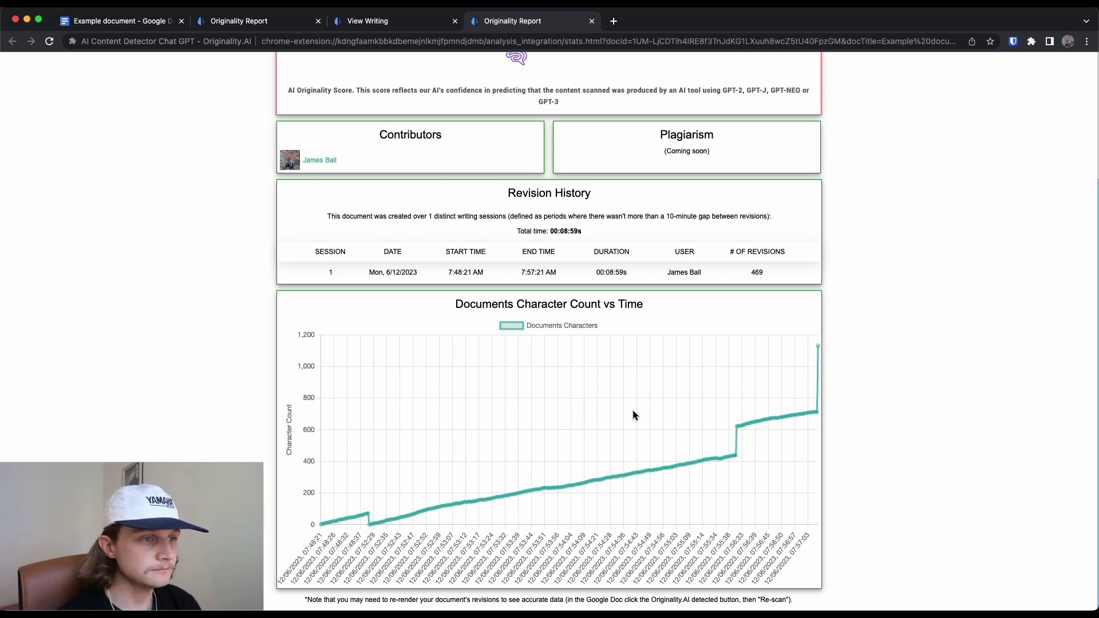
{"action": "scroll", "coordinate": [633, 414], "scroll_direction": "up", "scroll_amount": 5}
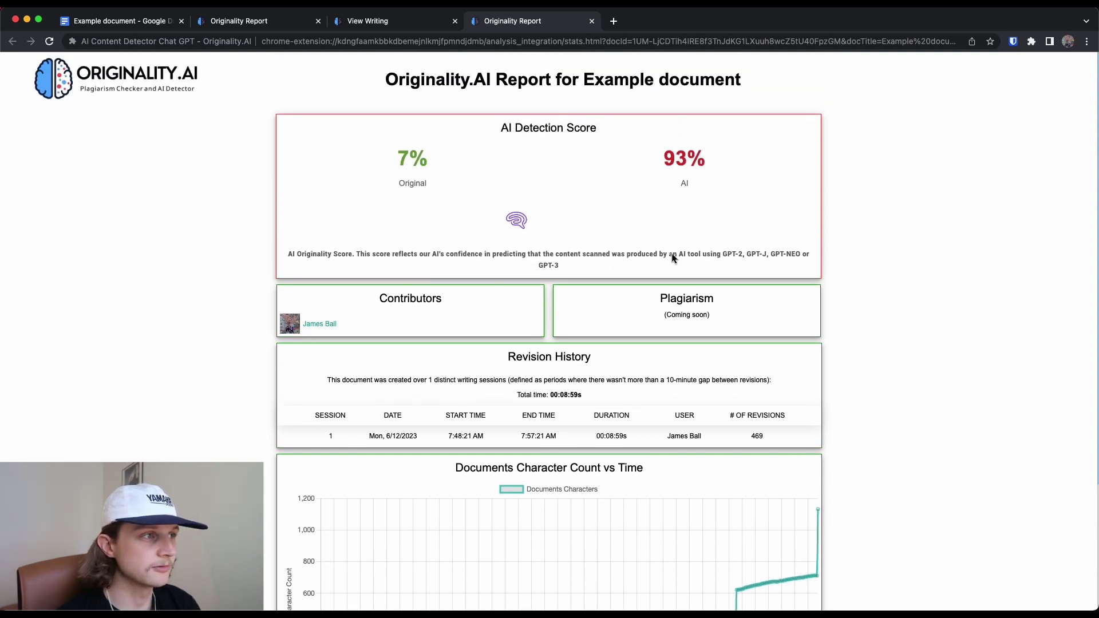
- Close the report, replay the Example document's writing in View Writing, then return to Google Docs
{"action": "left_click", "coordinate": [592, 21]}
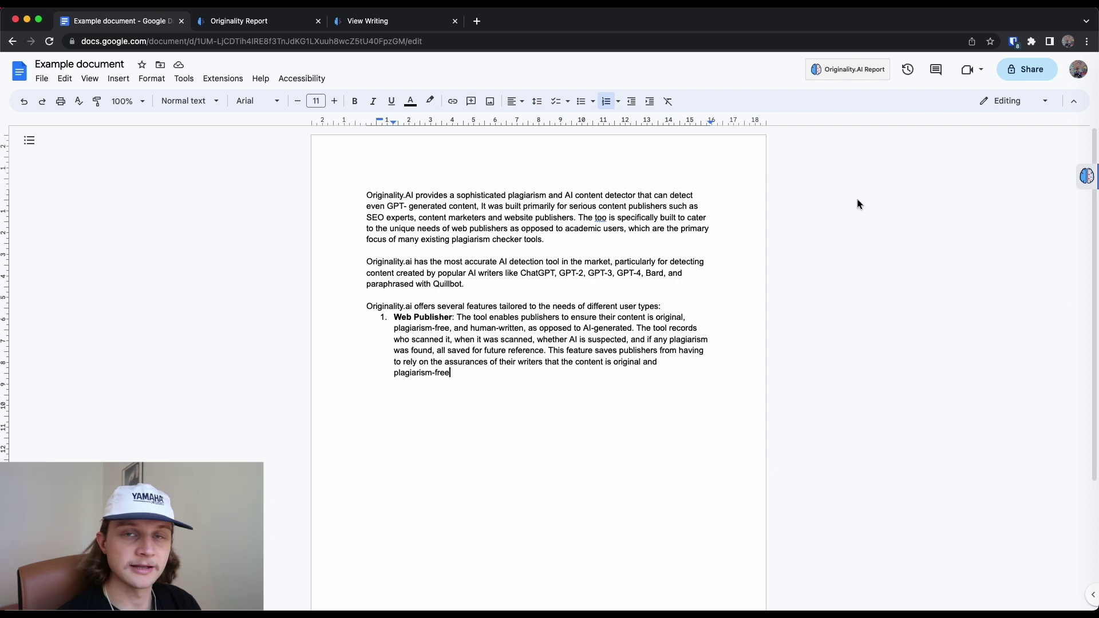
{"action": "left_click", "coordinate": [850, 82]}
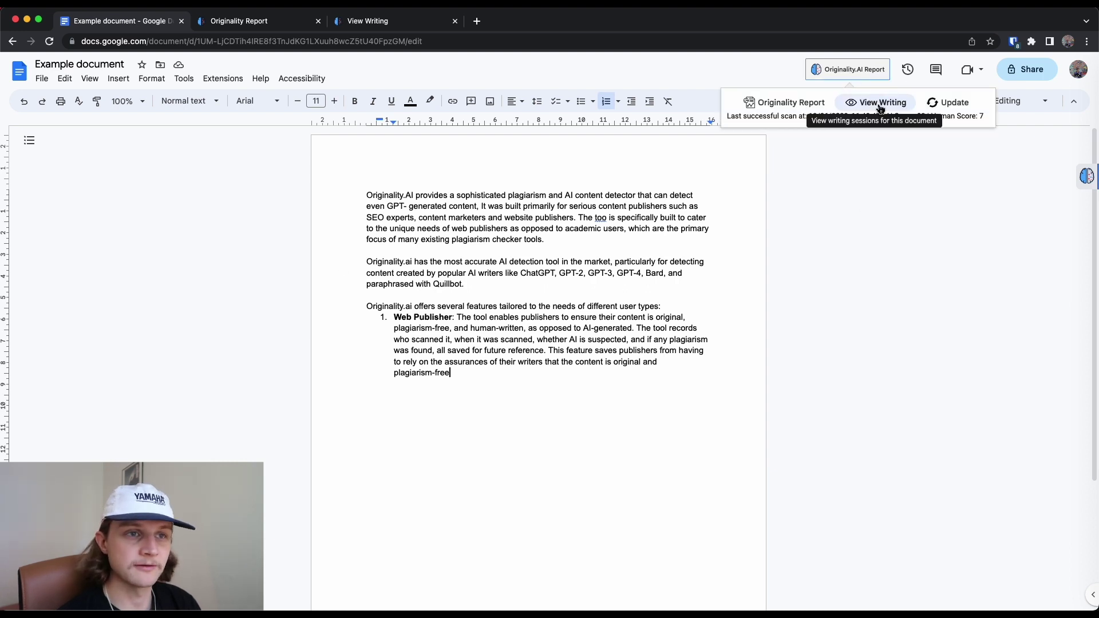
{"action": "left_click", "coordinate": [880, 103]}
{"action": "left_click", "coordinate": [419, 149]}
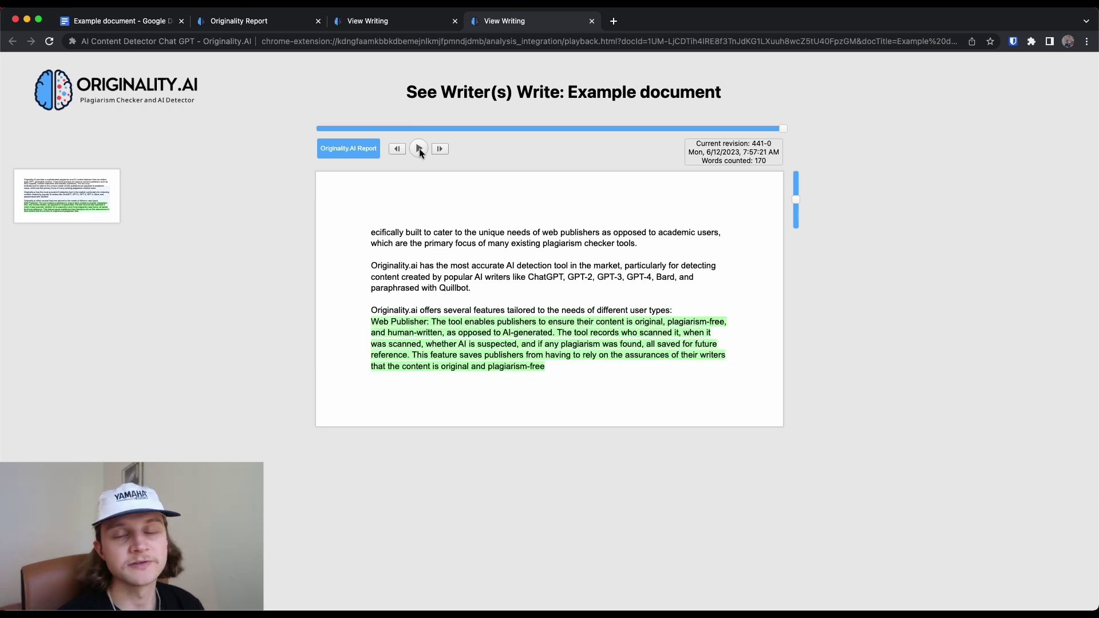
{"action": "left_click", "coordinate": [419, 150]}
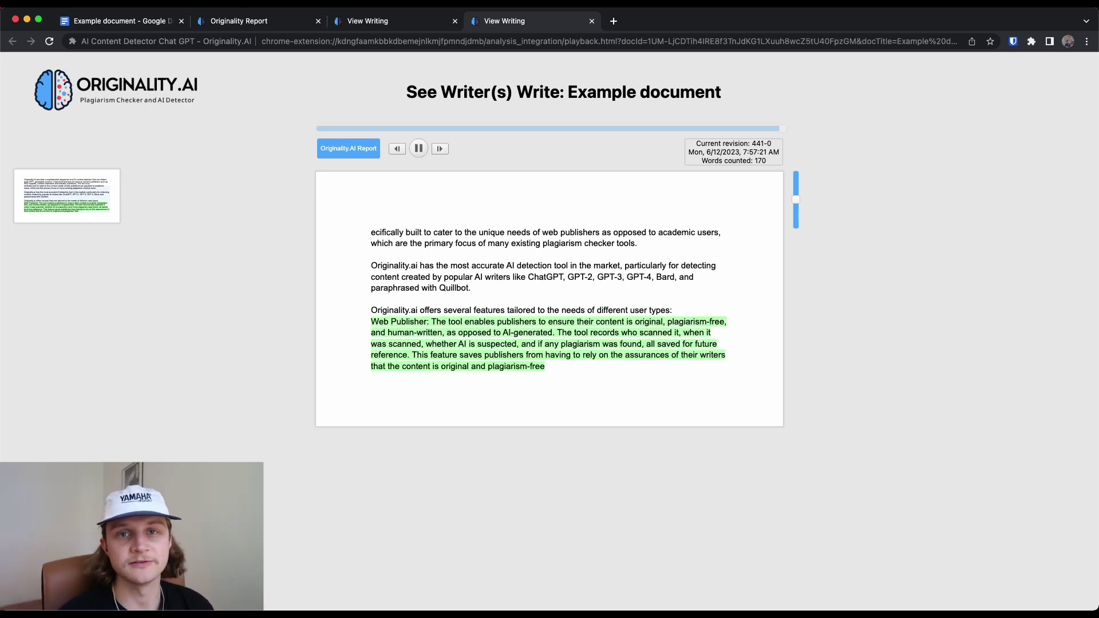
{"action": "key", "text": "super+1"}
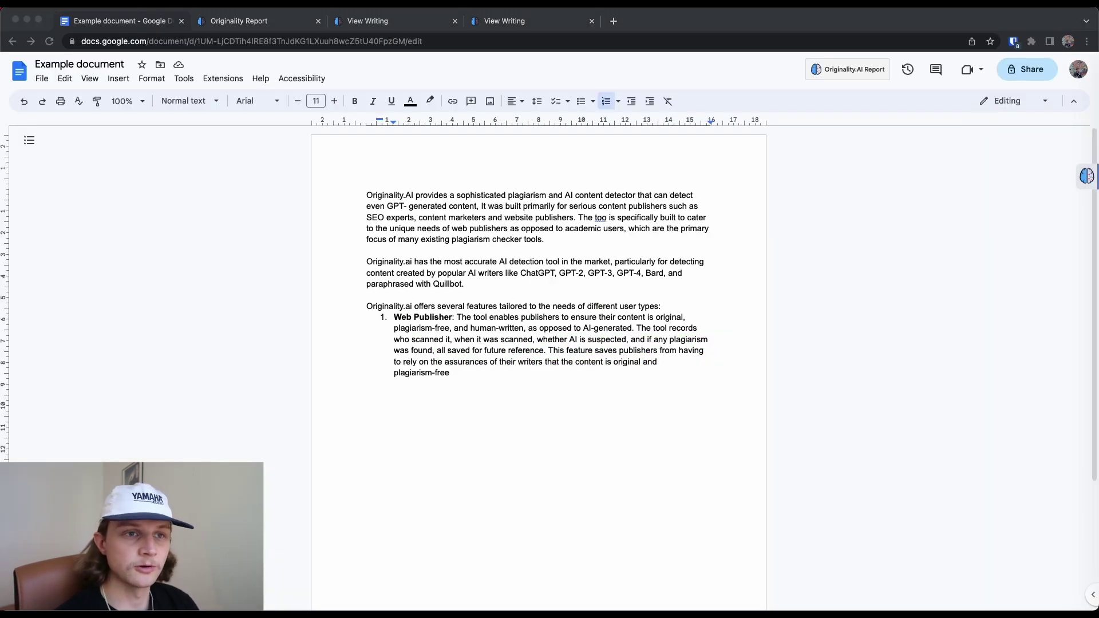
{"action": "left_click", "coordinate": [954, 312]}
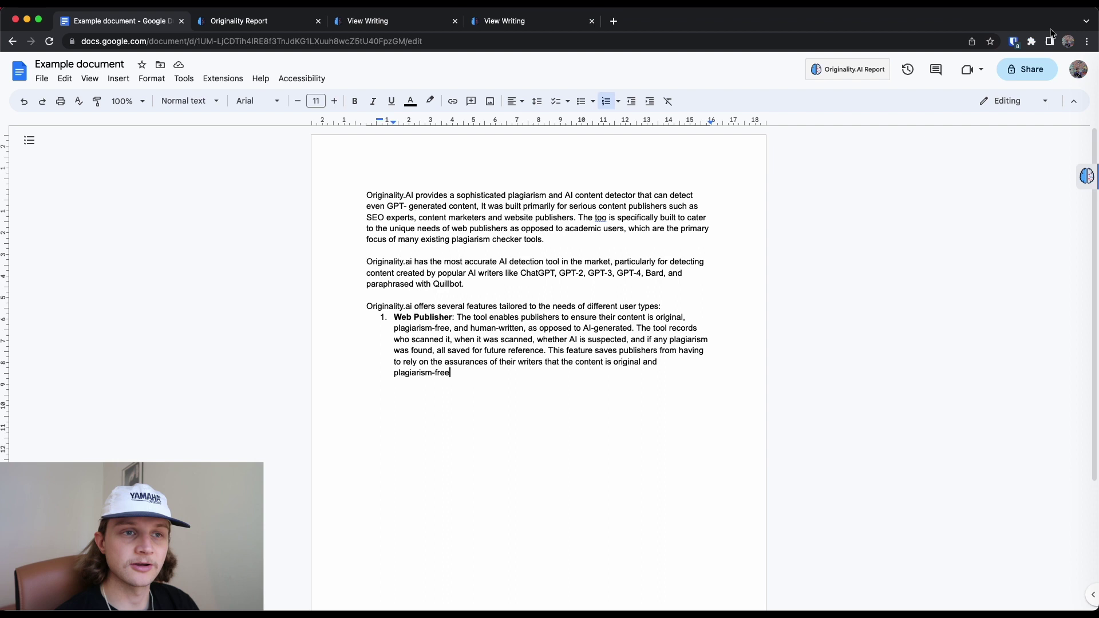
{"action": "left_click", "coordinate": [1032, 41]}
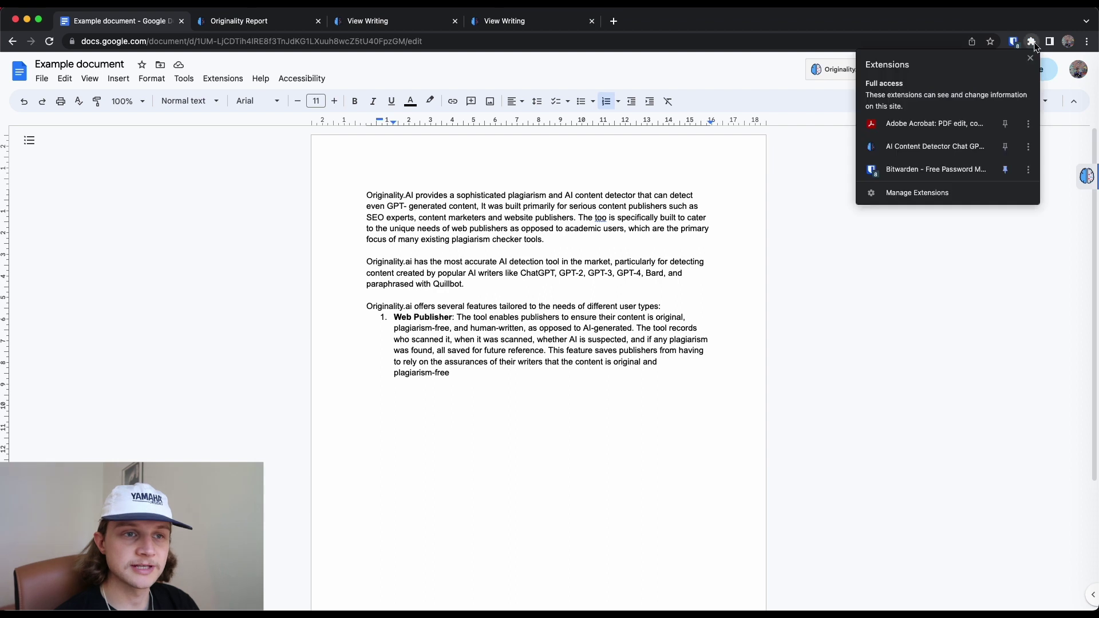
{"action": "left_click", "coordinate": [895, 155]}
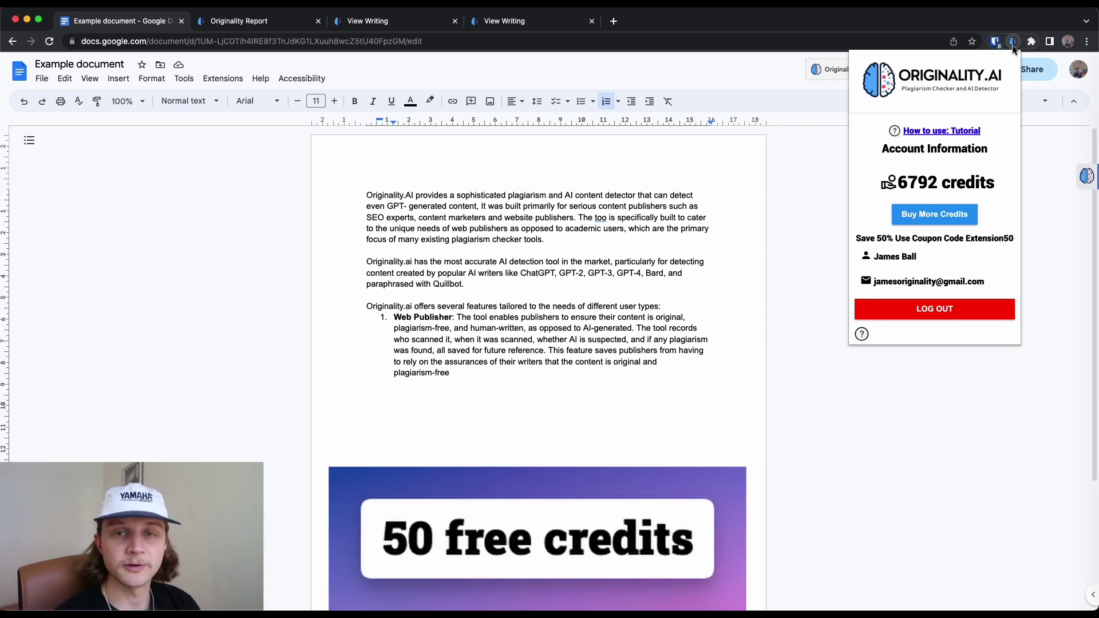
{"action": "left_click", "coordinate": [1083, 175]}
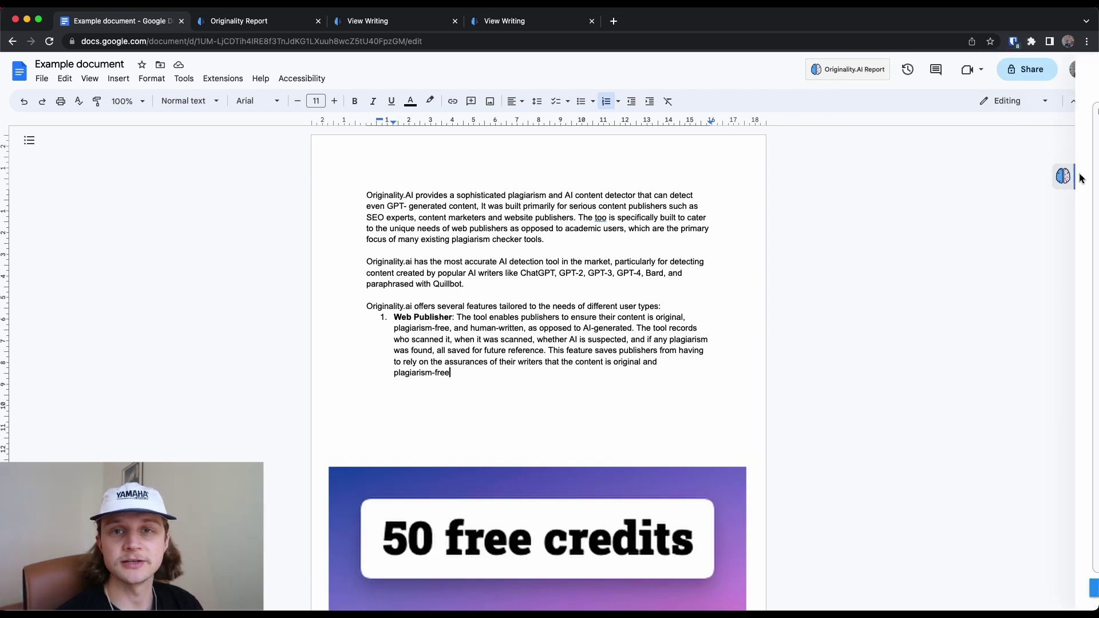
{"action": "left_click", "coordinate": [865, 244]}
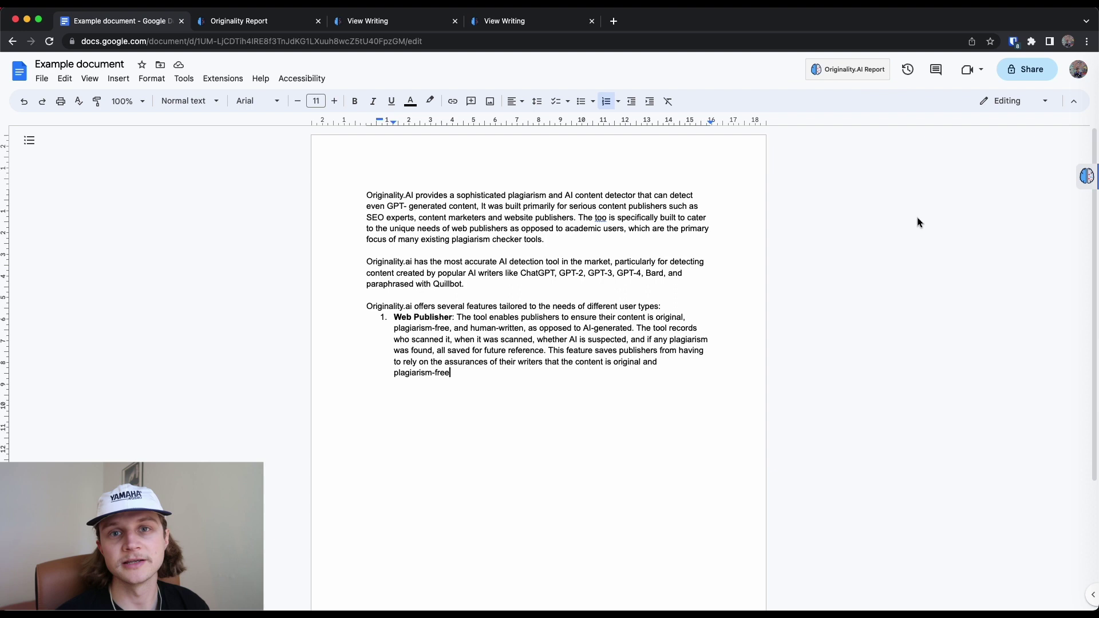